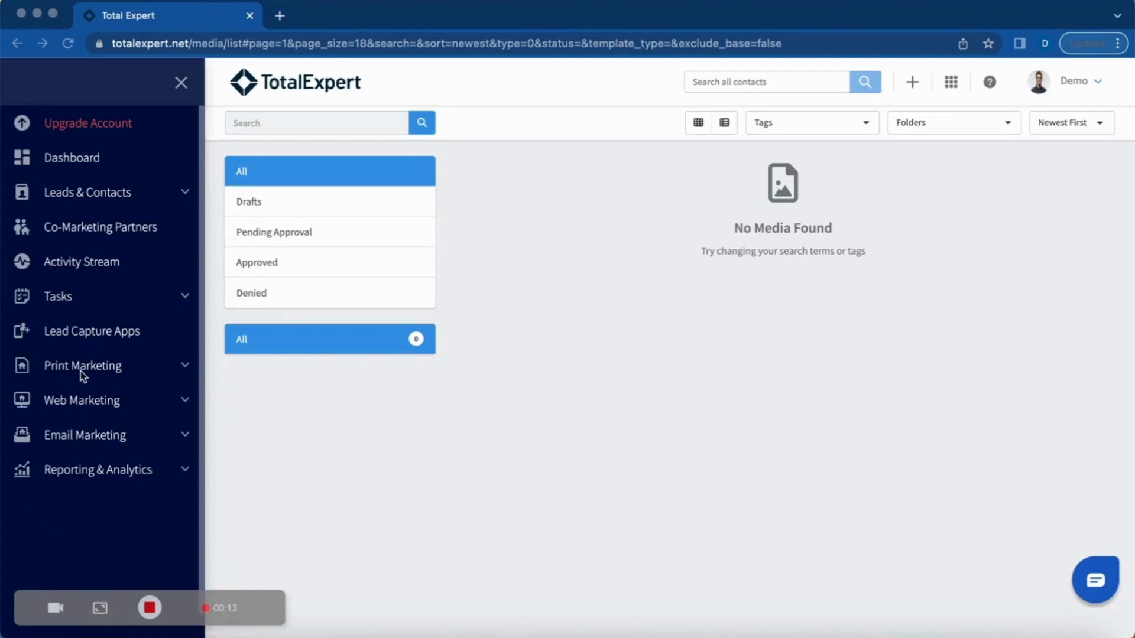
# Step: Expand Print Marketing in the sidebar and choose Create New for a print piece
pyautogui.click(184, 369)
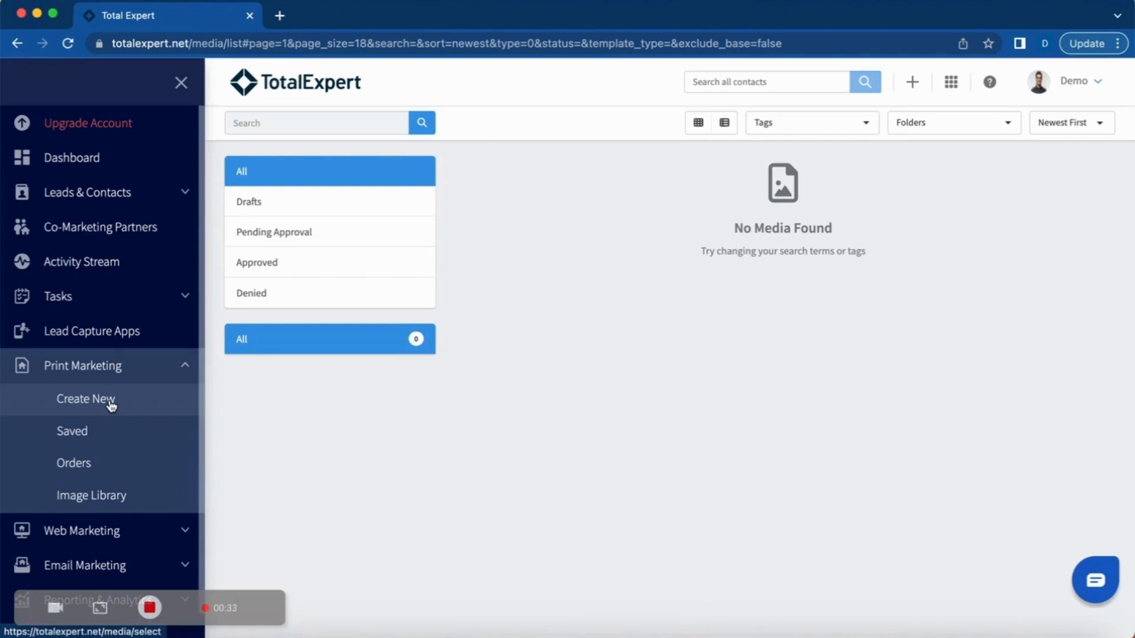
pyautogui.click(111, 406)
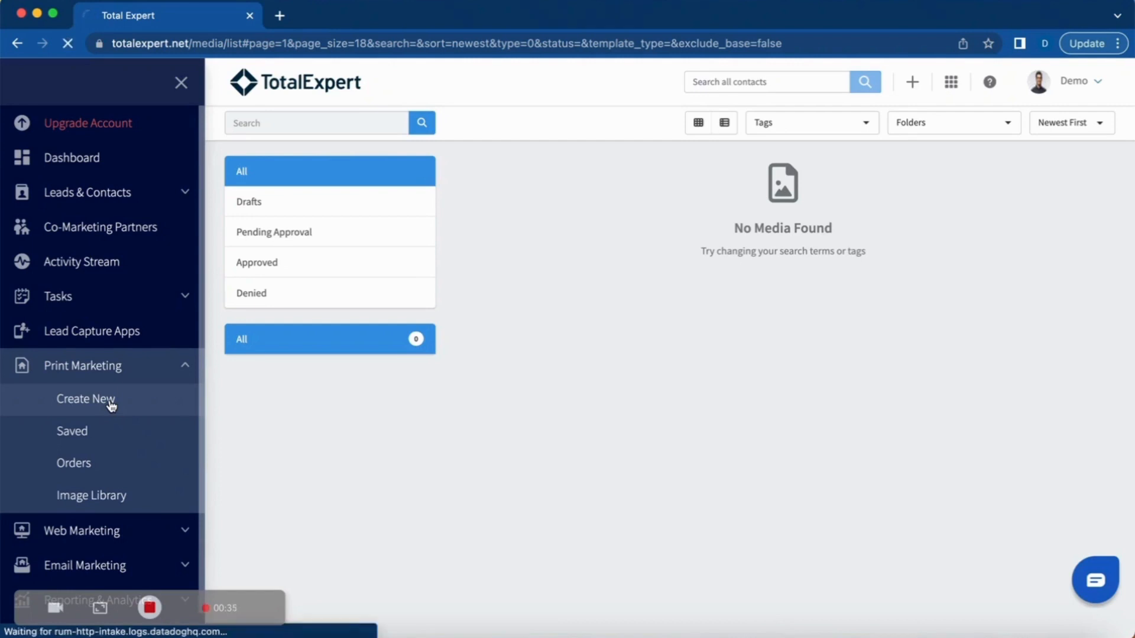
# Step: Search the template gallery for 'listing'
pyautogui.click(294, 123)
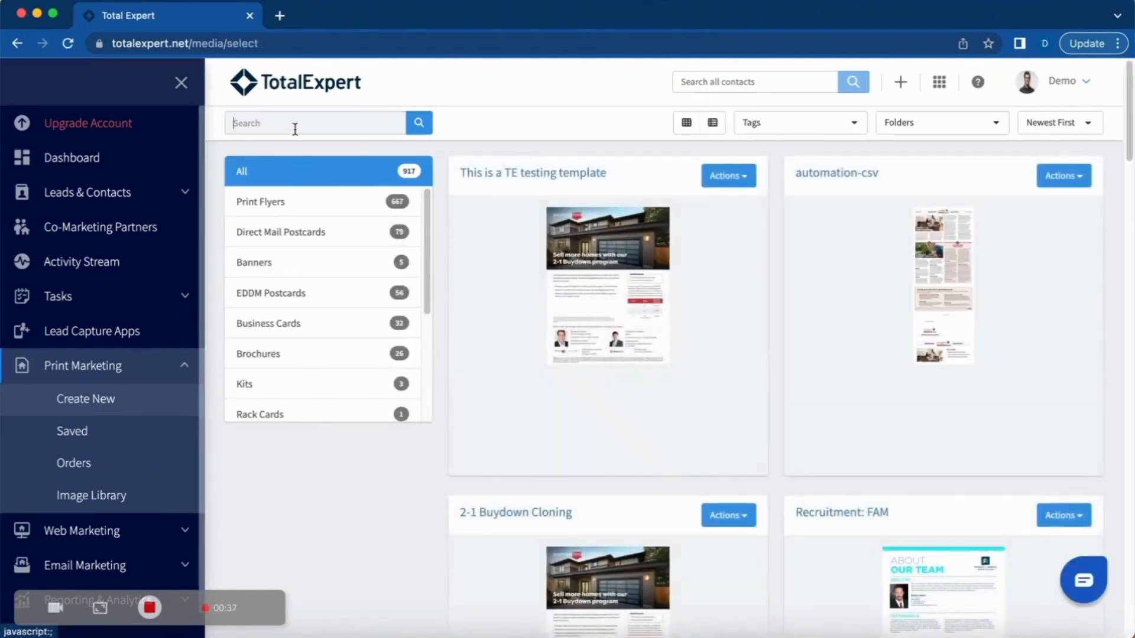
pyautogui.write('listing')
pyautogui.press('Return')
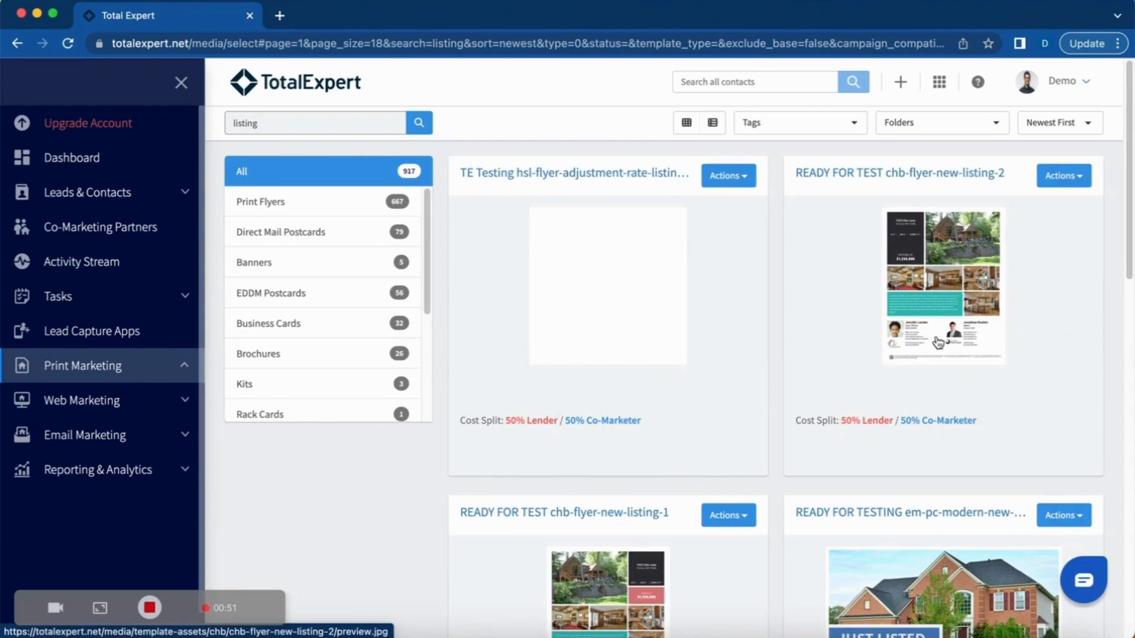
# Step: Preview the chb-flyer-new-listing-2 and chb-flyer-new-listing-1 flyers, then show options for listing-2
pyautogui.click(965, 283)
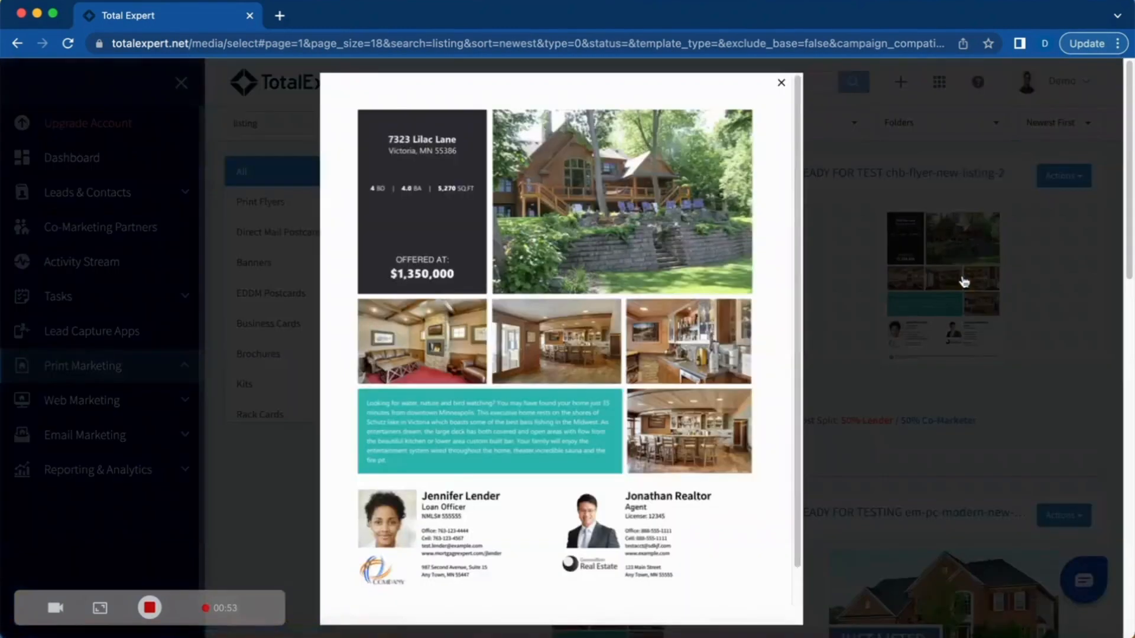
pyautogui.click(780, 83)
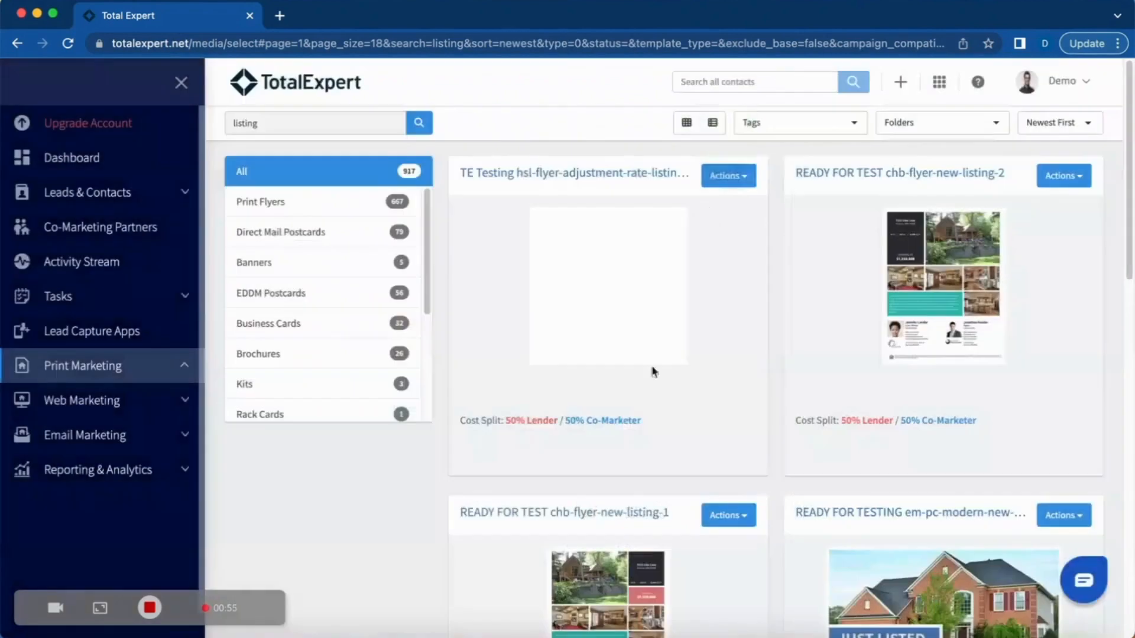
pyautogui.scroll(-3, 588, 544)
pyautogui.click(588, 544)
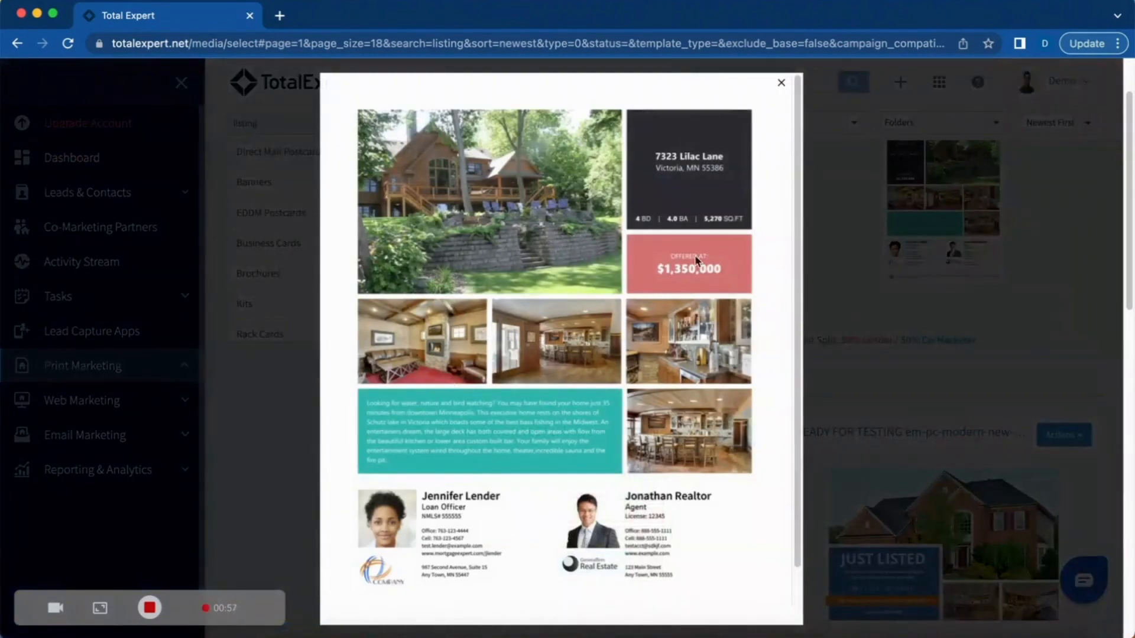
pyautogui.click(781, 83)
pyautogui.scroll(3, 699, 377)
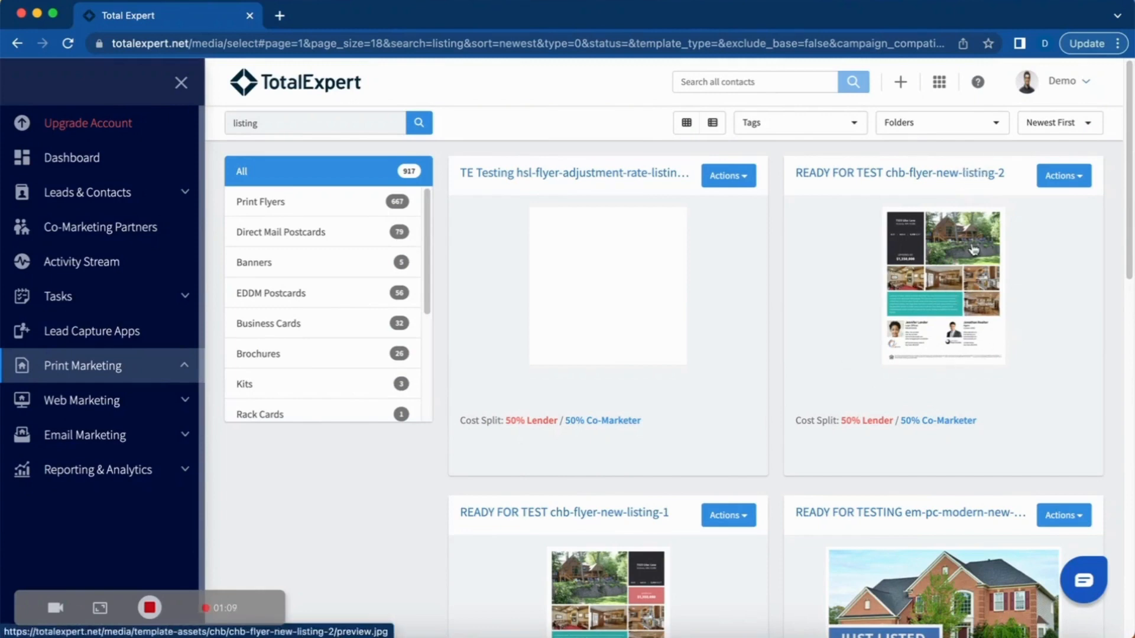
pyautogui.click(1070, 177)
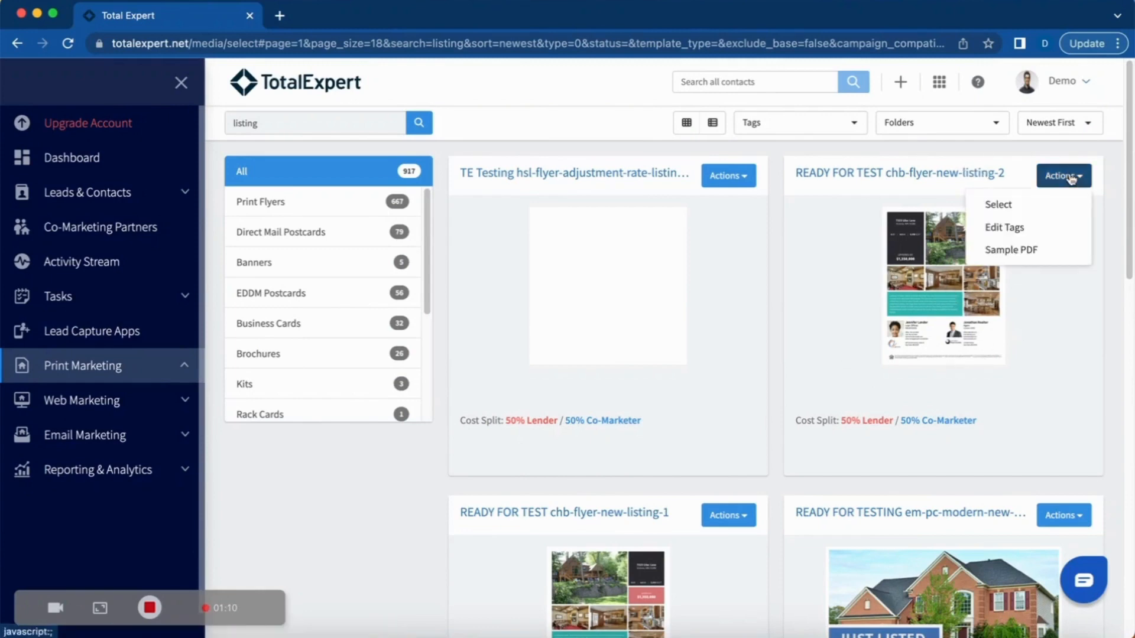
# Step: Use the chb-flyer-new-listing-2 template and look up MLS number 6362965
pyautogui.click(1012, 202)
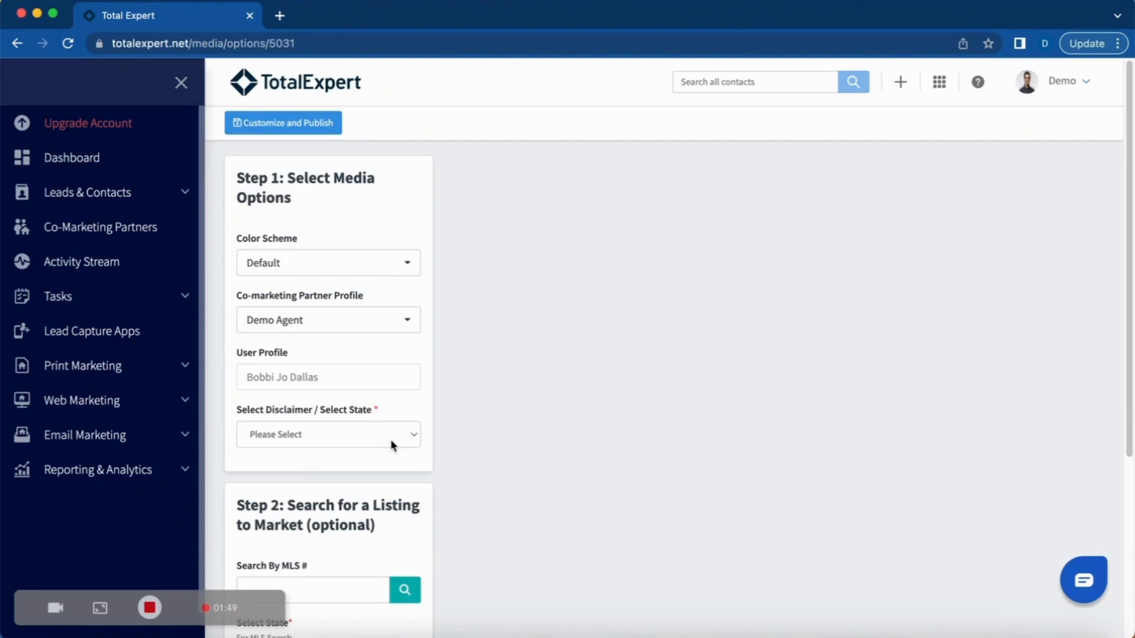
pyautogui.scroll(-5, 391, 441)
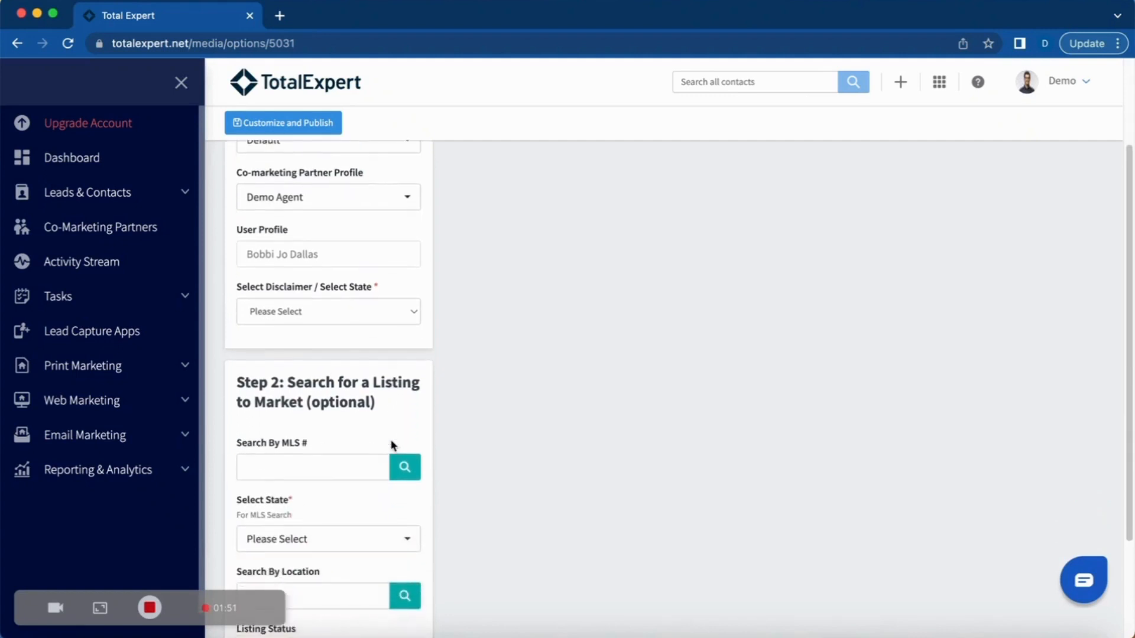
pyautogui.scroll(-2, 390, 443)
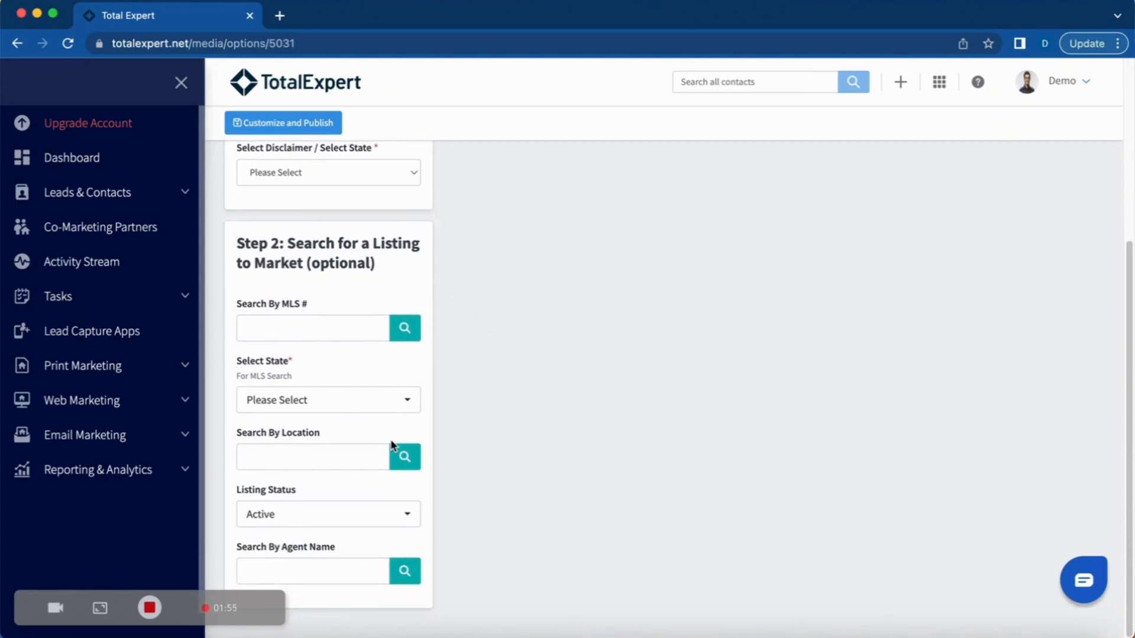
pyautogui.click(313, 322)
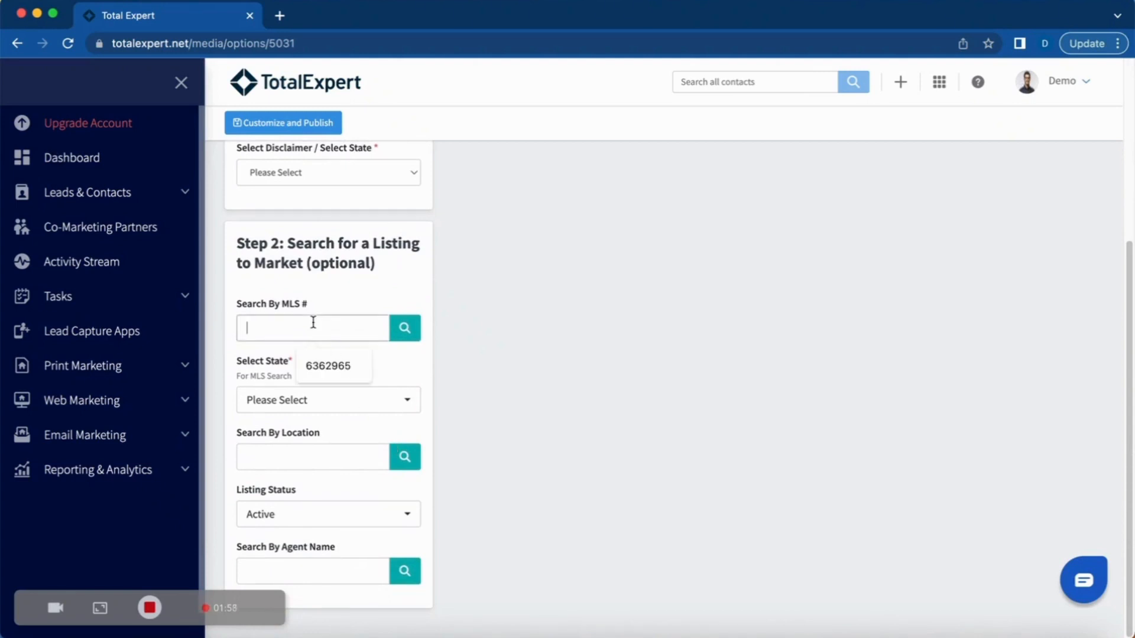
pyautogui.click(318, 370)
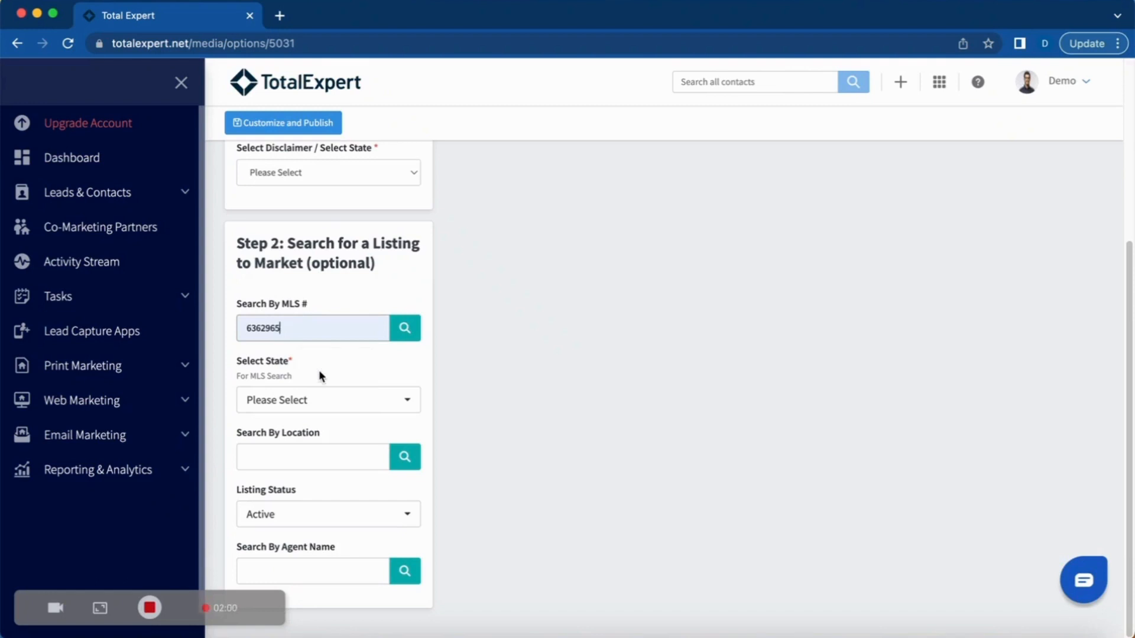
pyautogui.click(404, 330)
pyautogui.scroll(4, 564, 358)
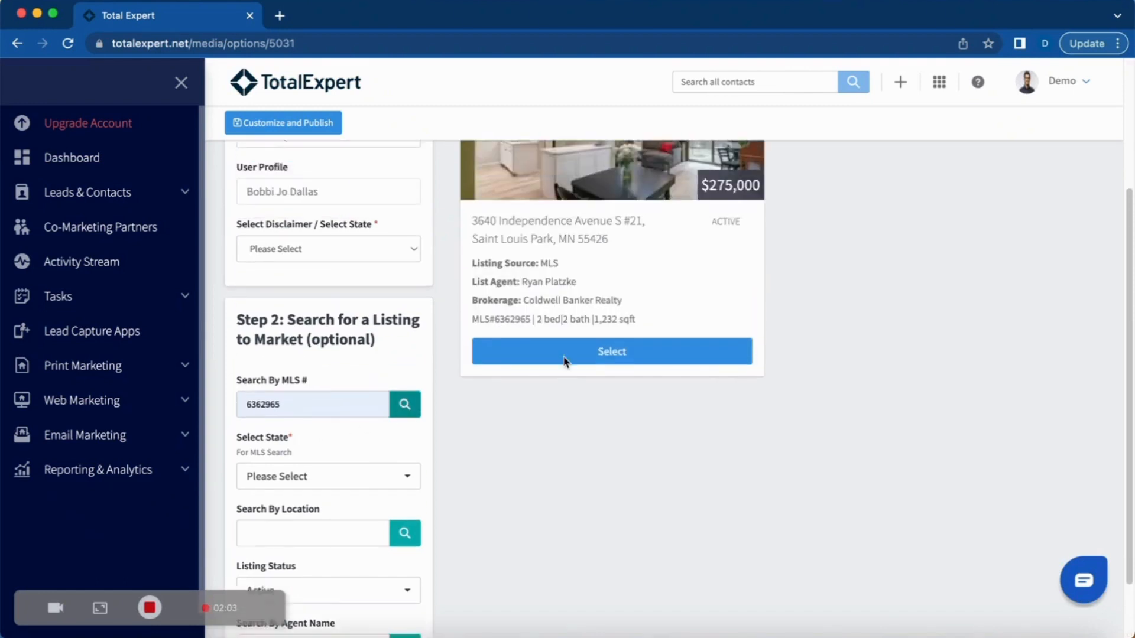
pyautogui.scroll(1, 564, 356)
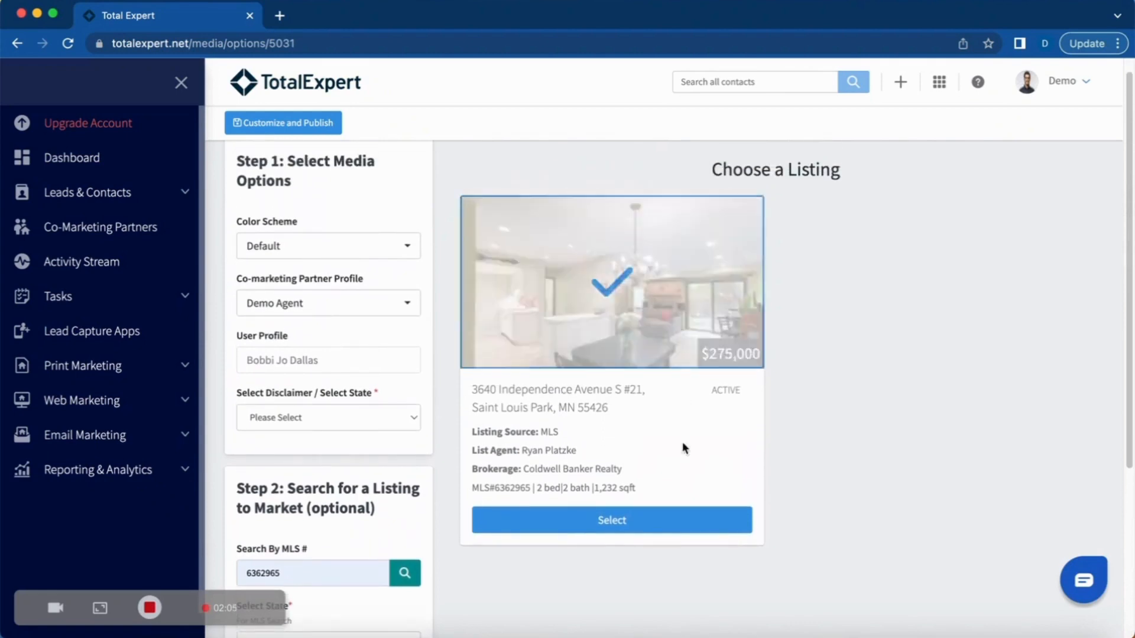
pyautogui.click(515, 536)
pyautogui.click(550, 336)
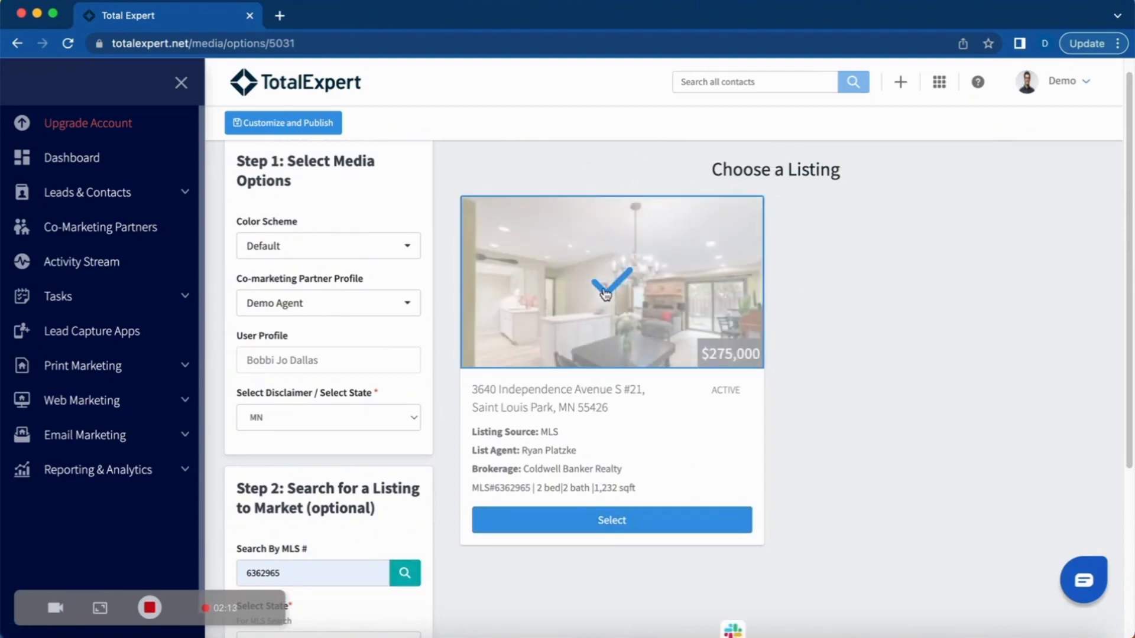
# Step: Replace the media file name with the flyer's copied address, then check the address and description text
pyautogui.click(317, 124)
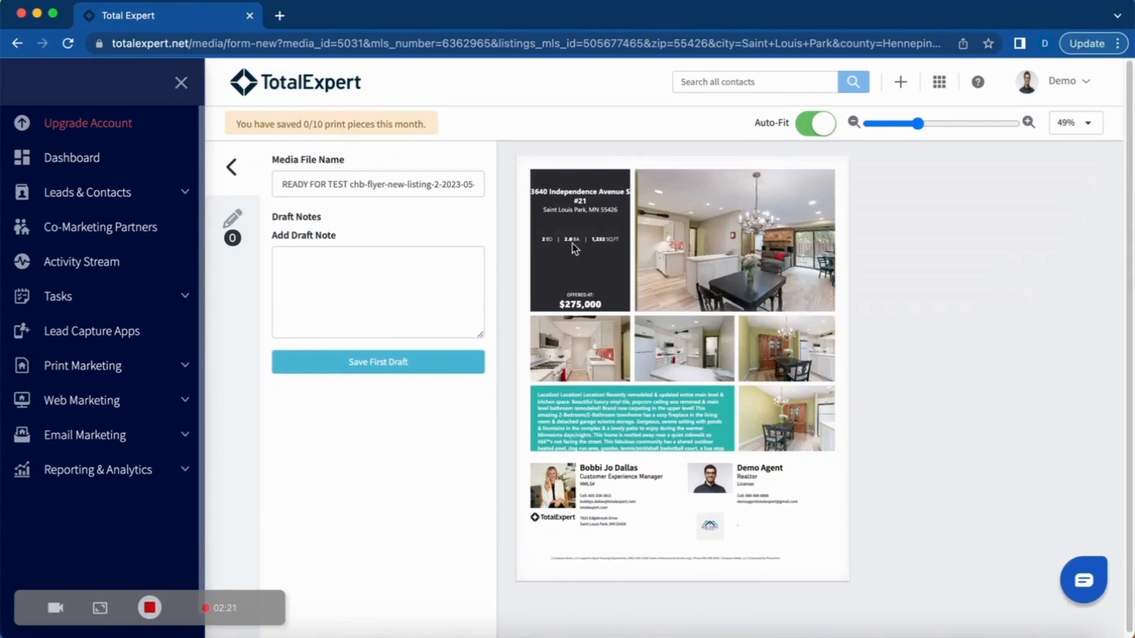
pyautogui.click(385, 191)
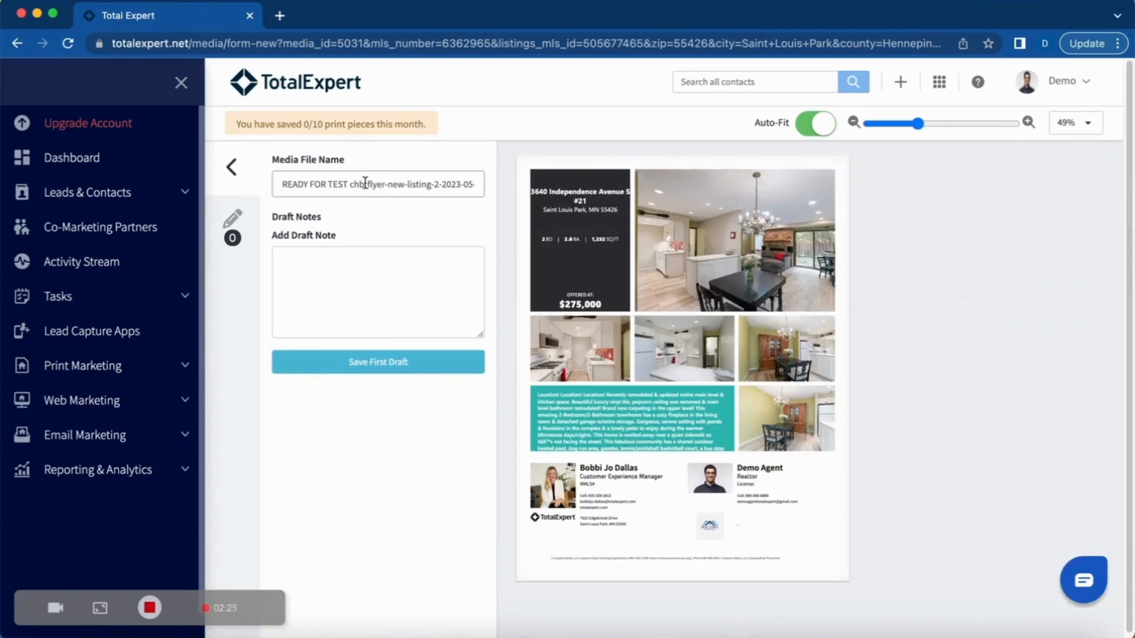
pyautogui.tripleClick(370, 183)
pyautogui.press('BackSpace')
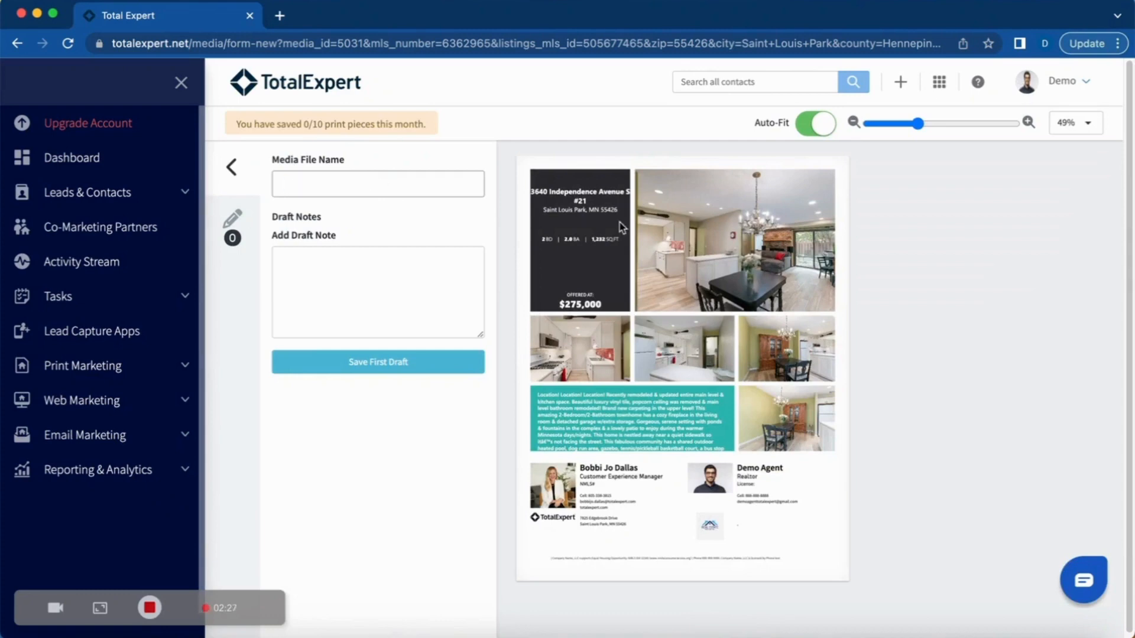
pyautogui.moveTo(621, 204); pyautogui.dragTo(532, 194)
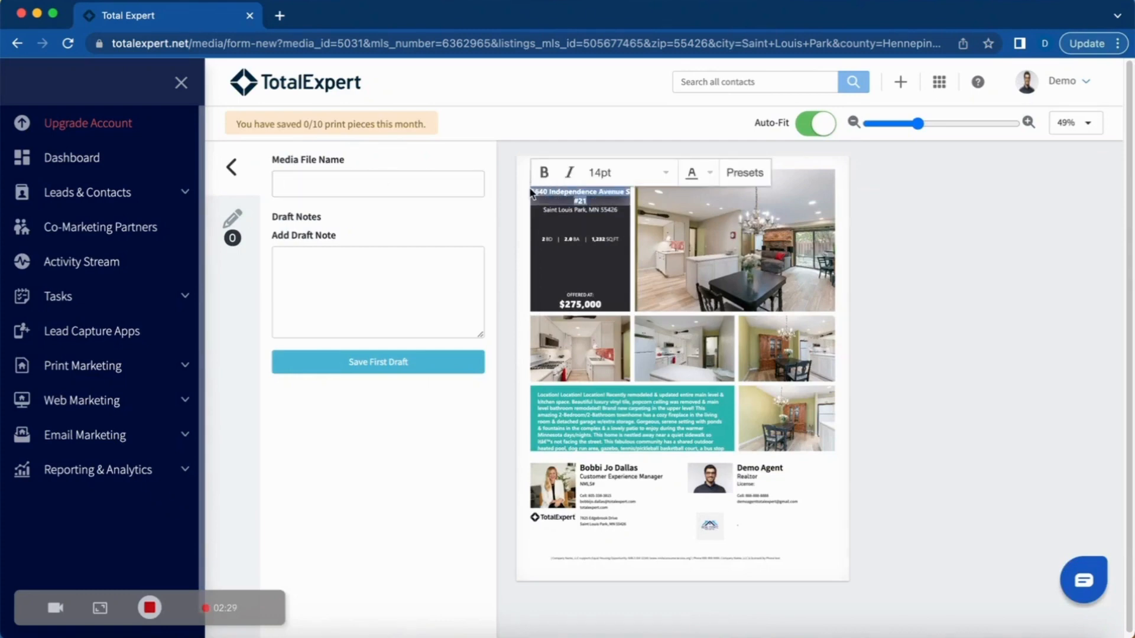
pyautogui.hotkey('ctrl', 'c')
pyautogui.click(377, 185)
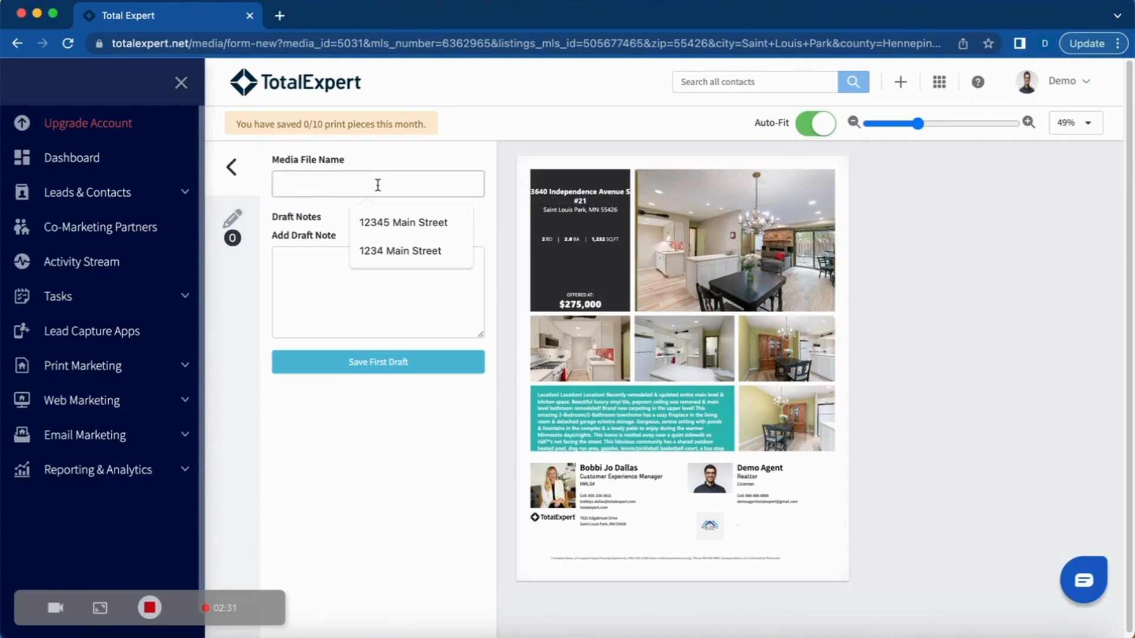
pyautogui.hotkey('ctrl', 'v')
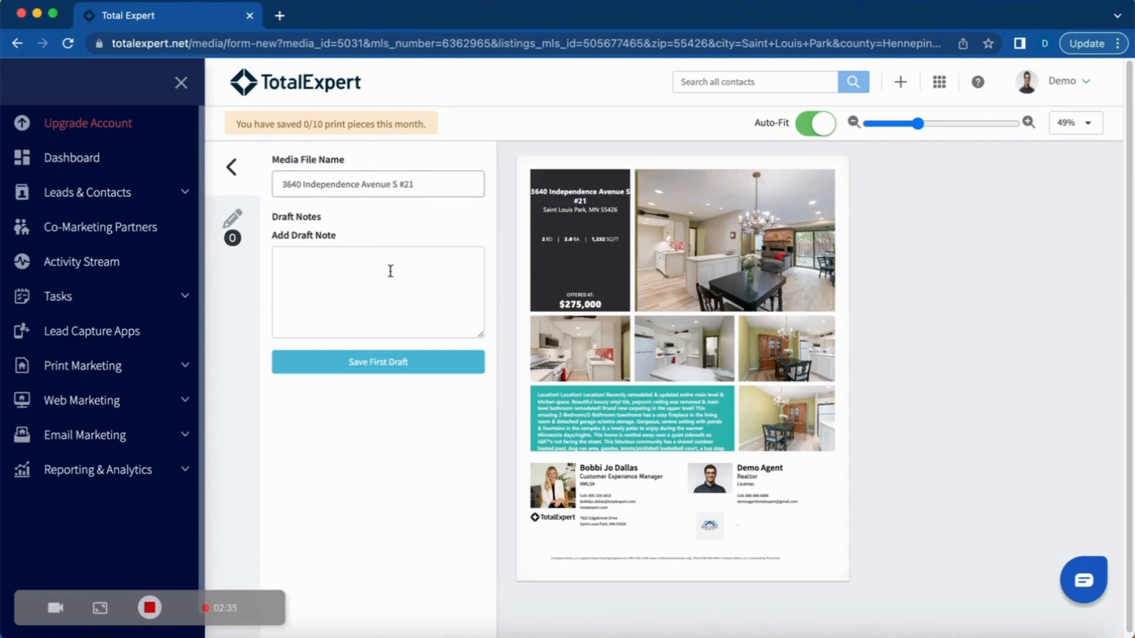
pyautogui.click(581, 198)
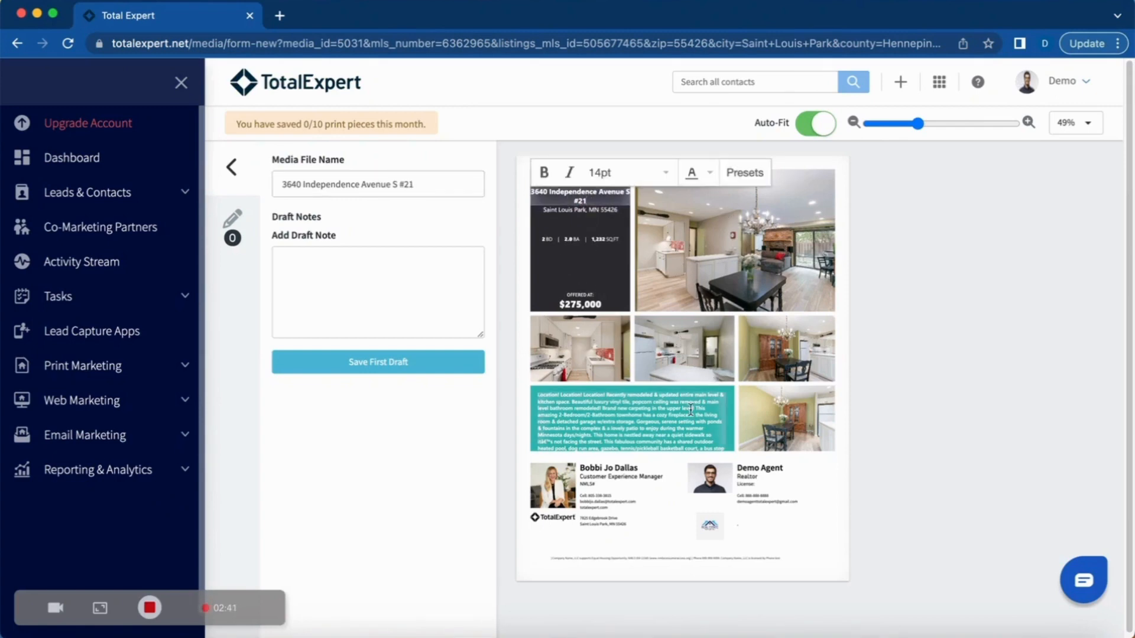
pyautogui.click(703, 427)
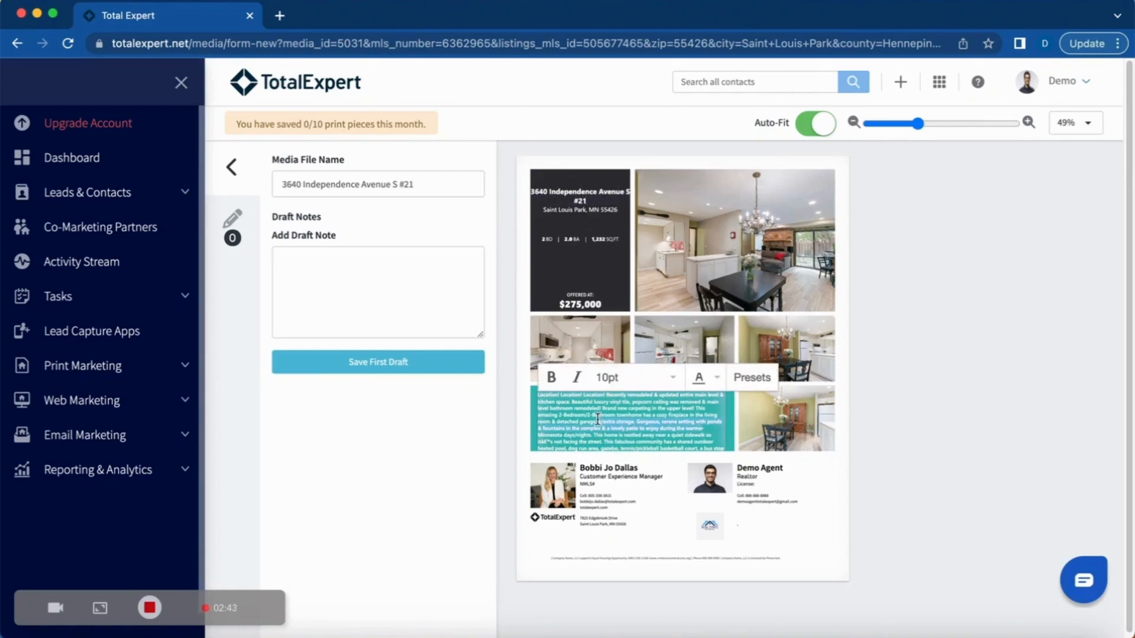
# Step: Replace the large main photo with the white kitchen image
pyautogui.click(698, 262)
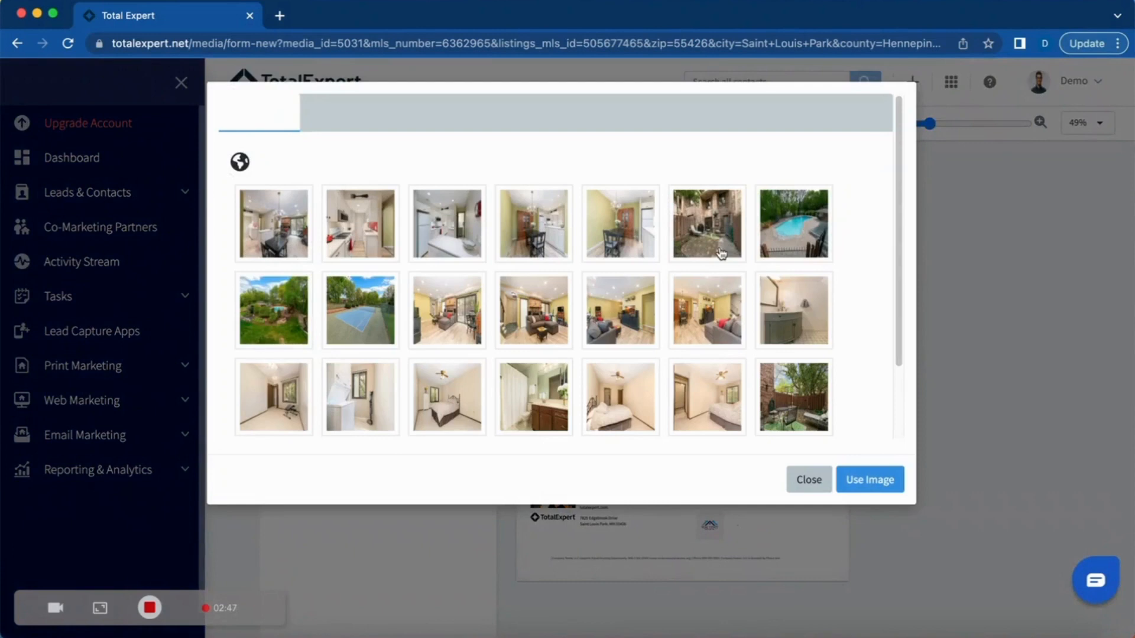
pyautogui.scroll(-3, 691, 308)
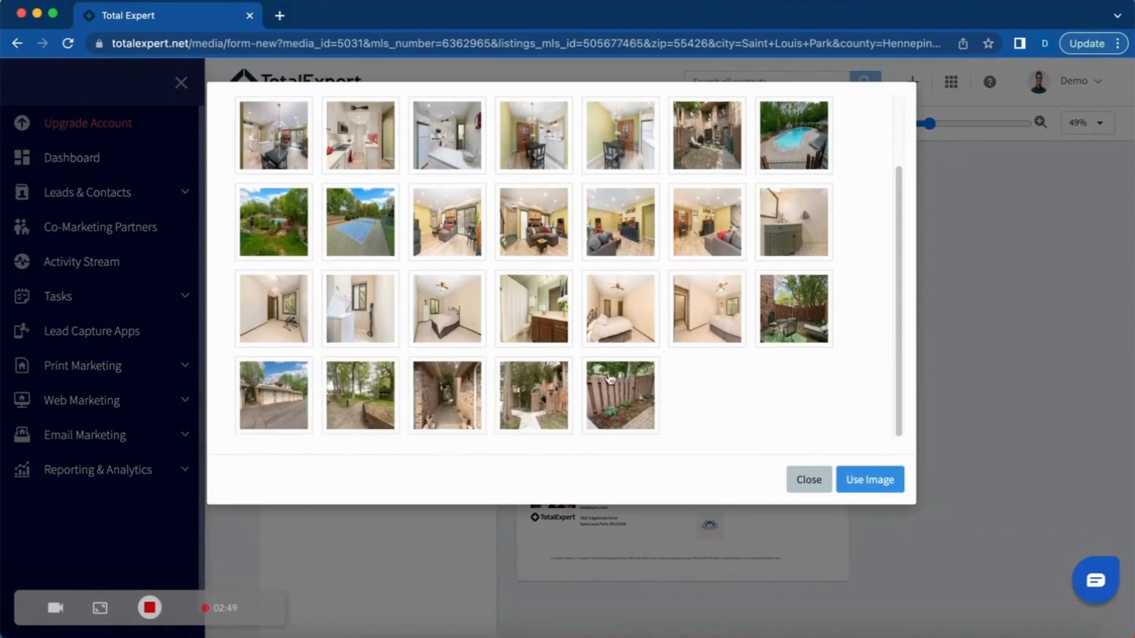
pyautogui.click(358, 147)
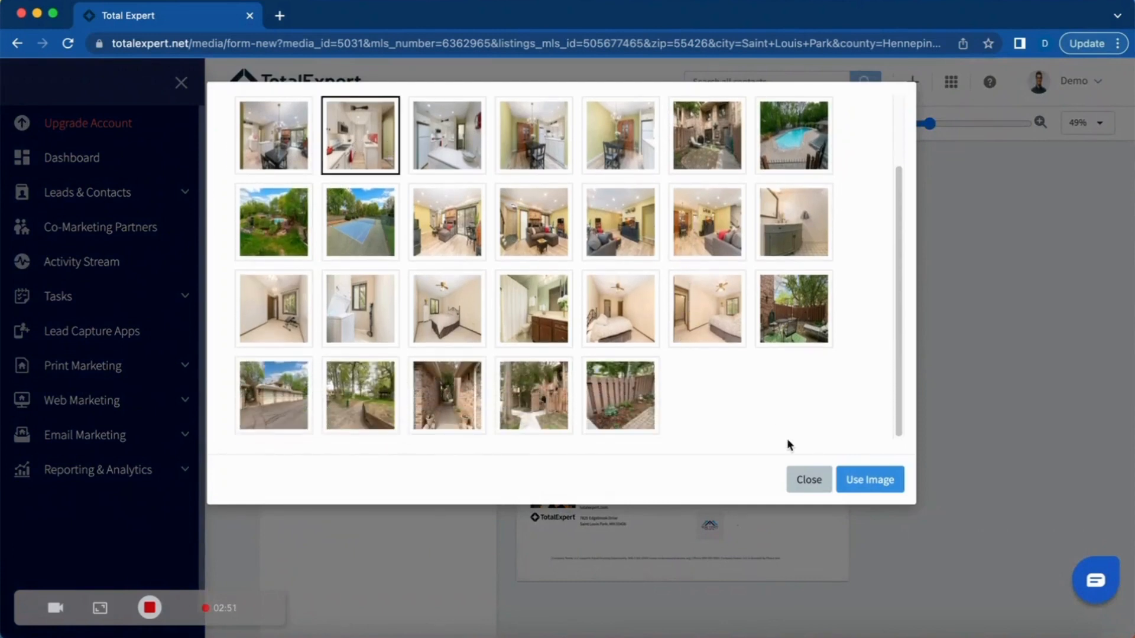
pyautogui.click(878, 487)
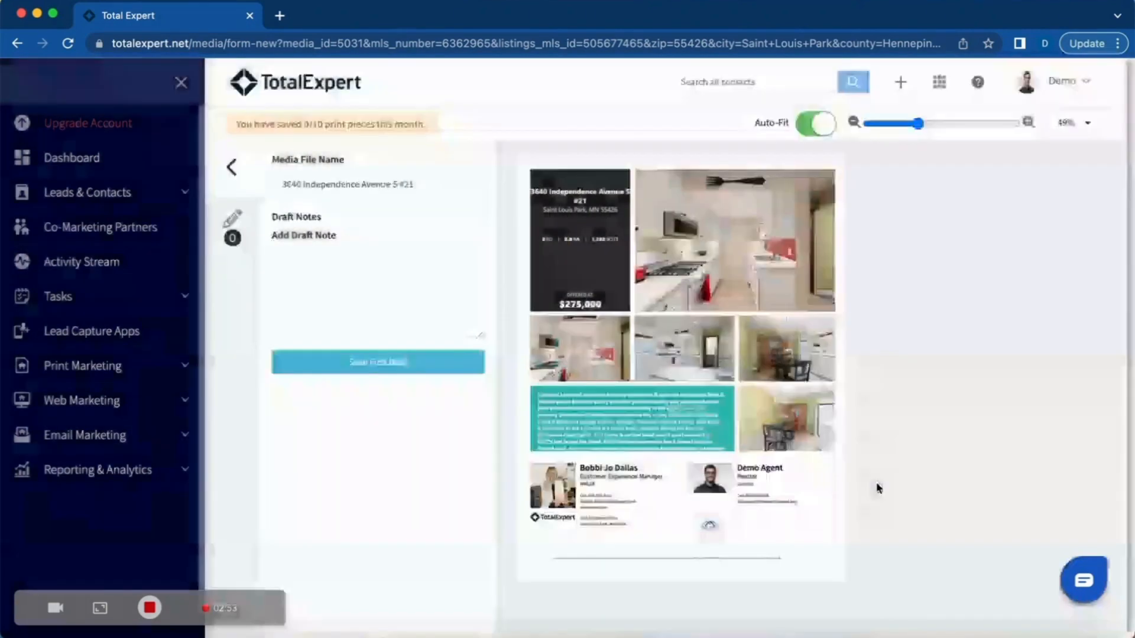
# Step: Put the living-room and tennis-court images in the lower-left and middle photo slots
pyautogui.click(591, 350)
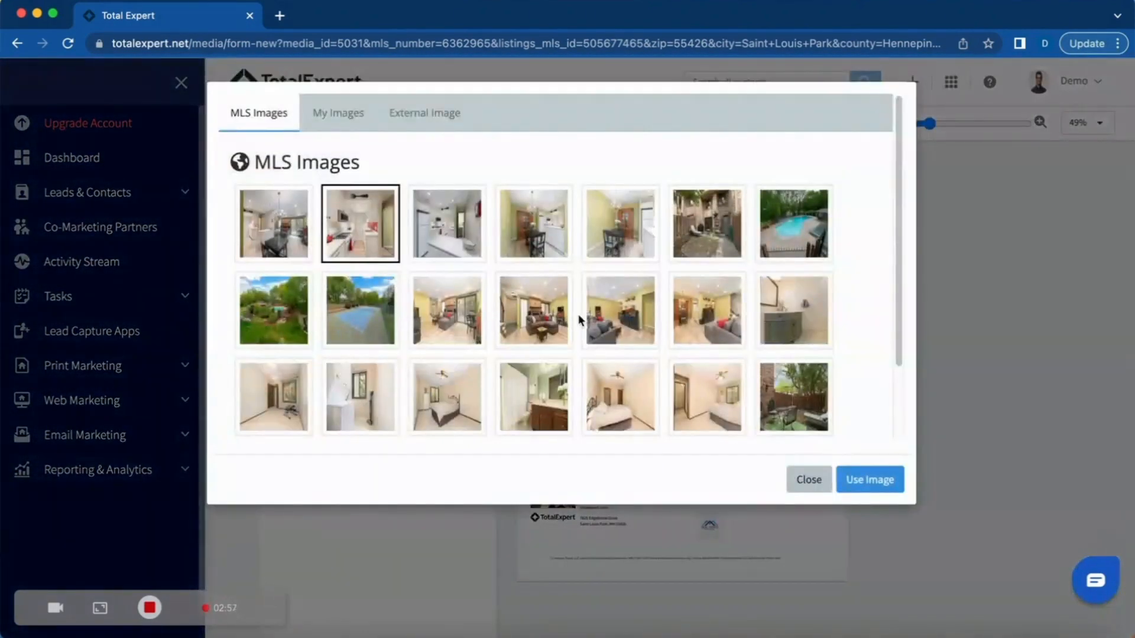
pyautogui.click(603, 316)
pyautogui.click(858, 481)
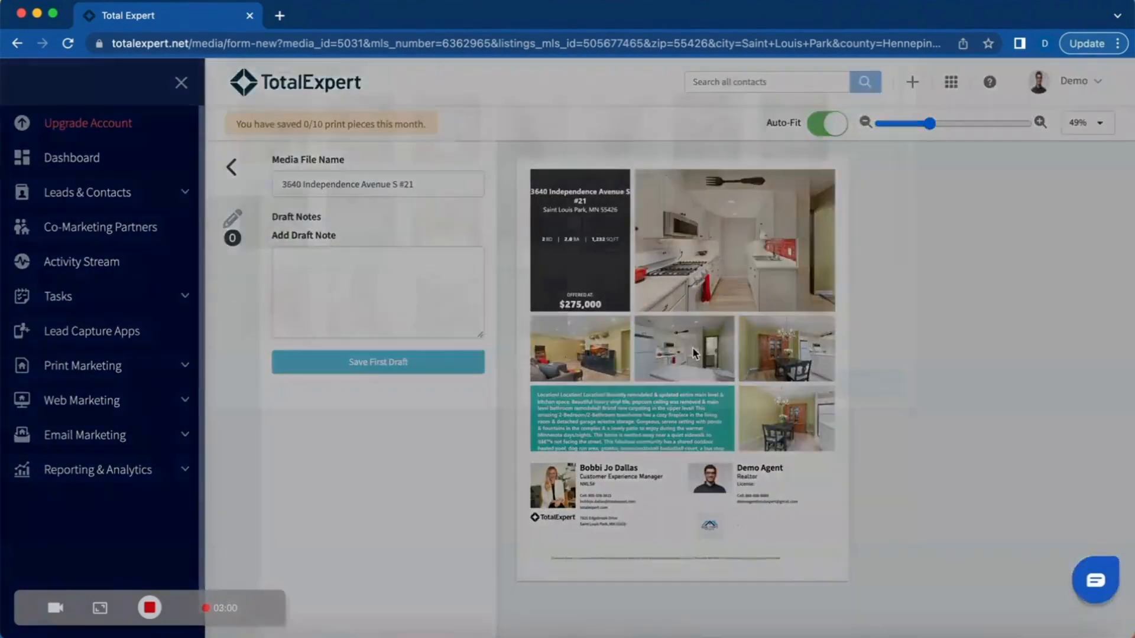
pyautogui.click(693, 346)
pyautogui.click(354, 329)
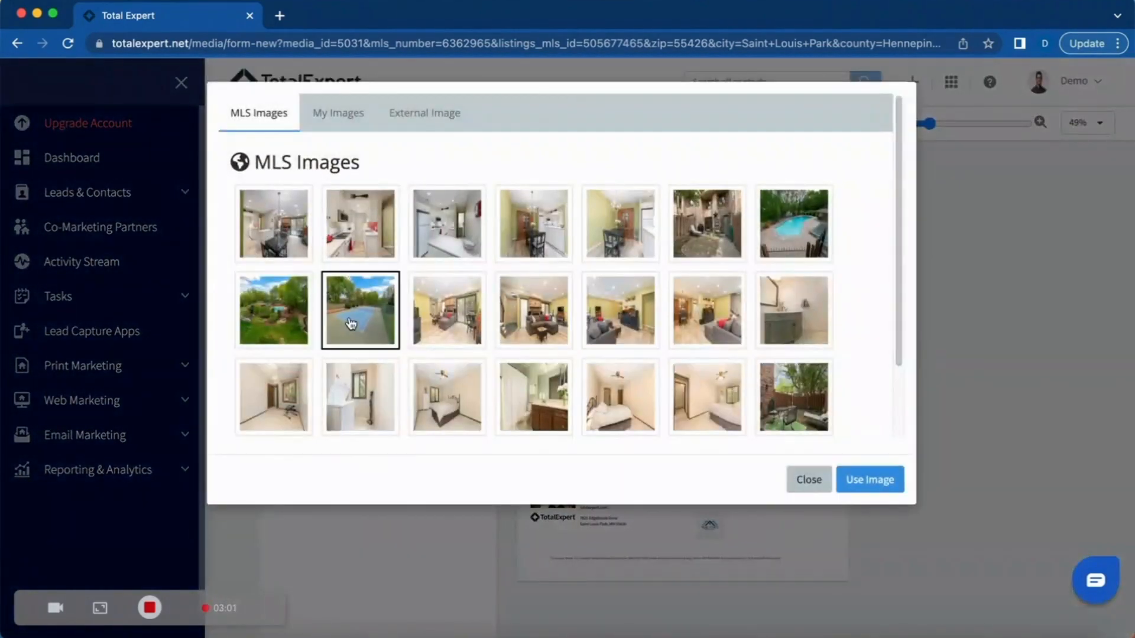
pyautogui.click(864, 480)
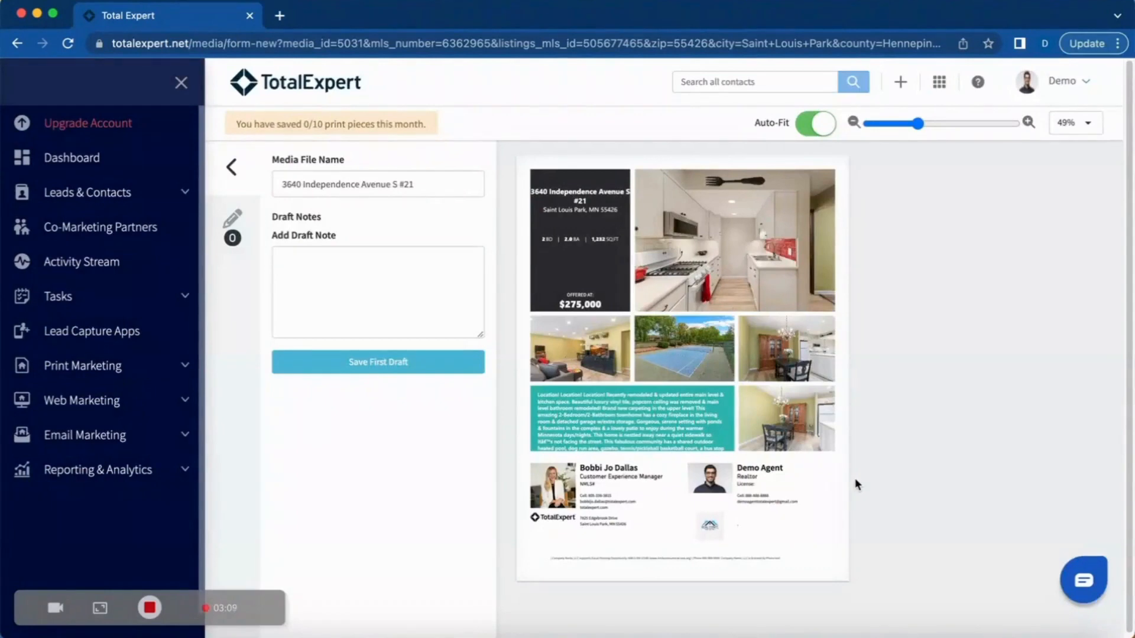
# Step: Save the flyer as a first draft and start publishing it
pyautogui.click(383, 367)
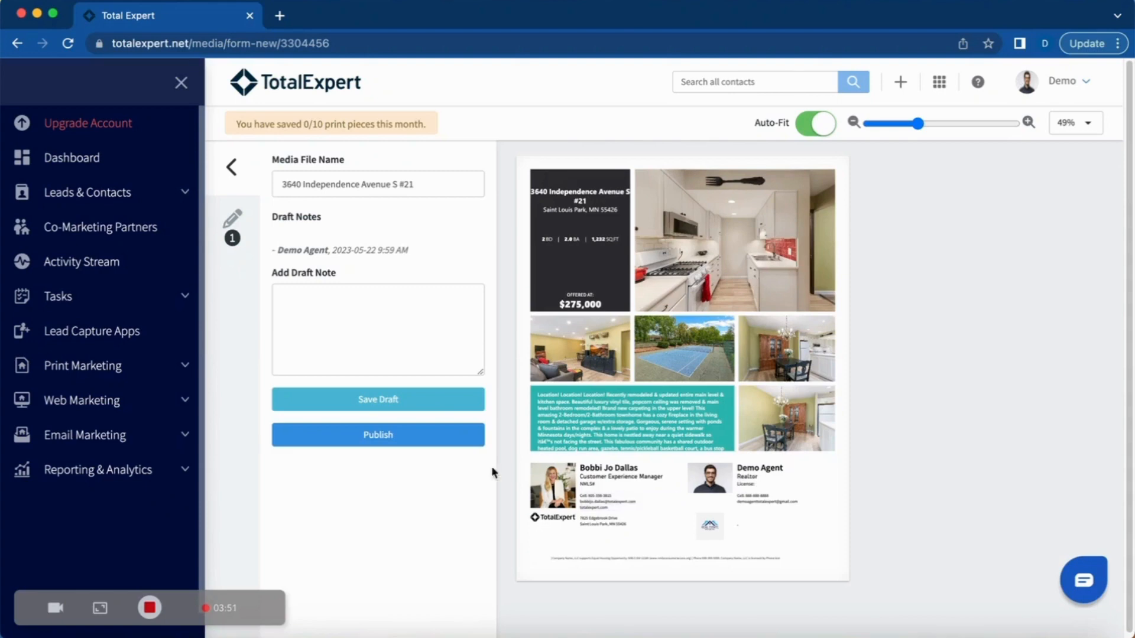
pyautogui.click(432, 442)
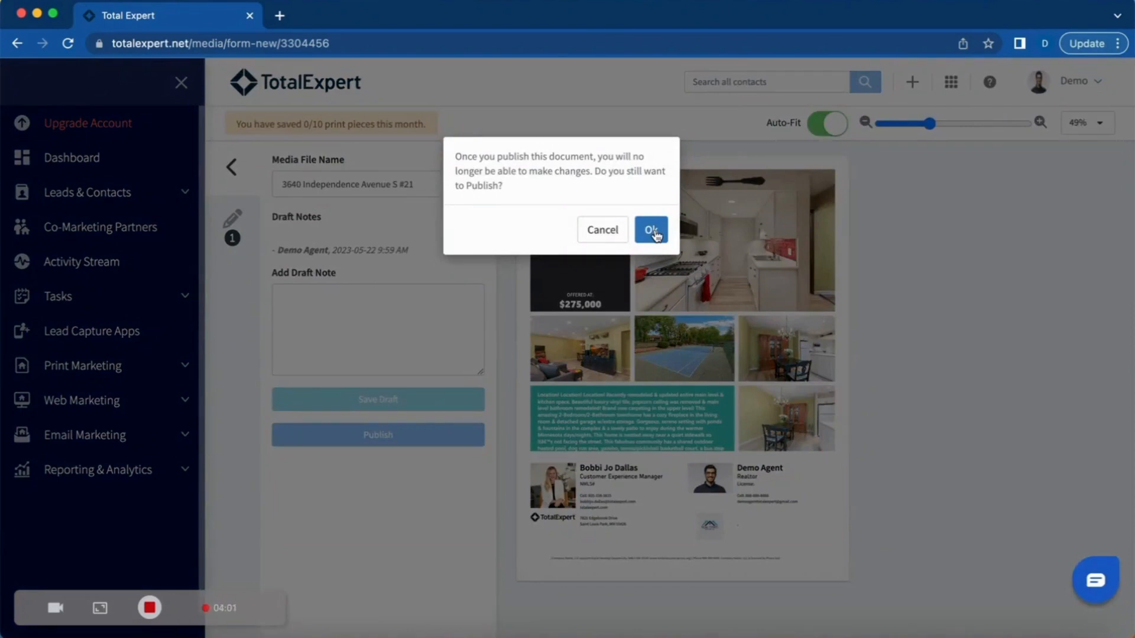
# Step: Confirm publishing, then generate a PDF of the published flyer from its Actions menu
pyautogui.click(653, 231)
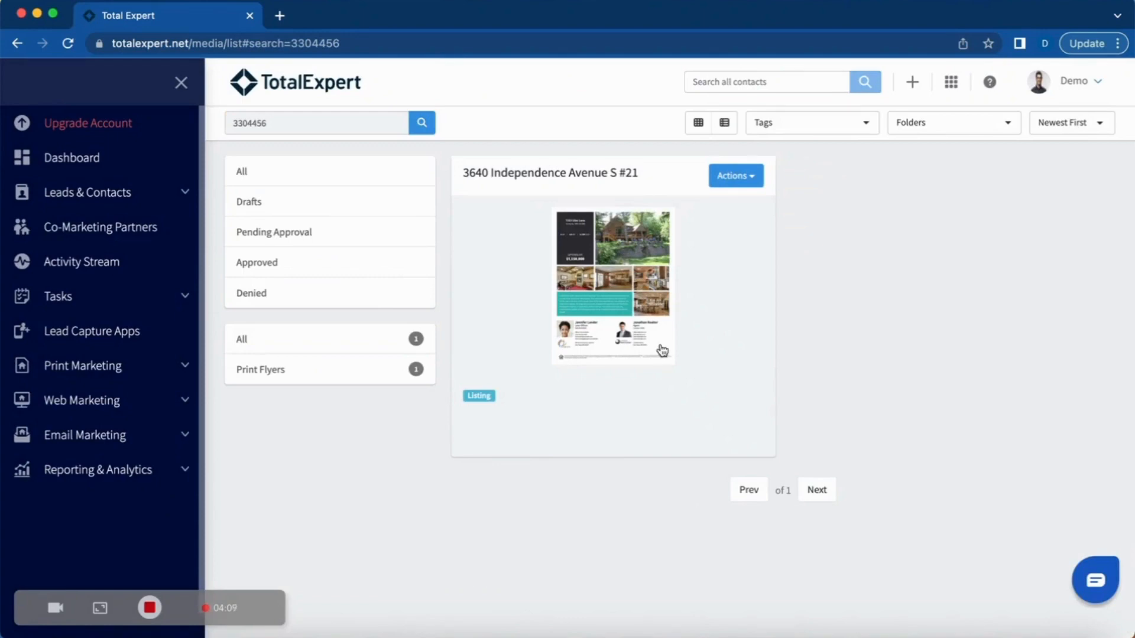
pyautogui.click(750, 180)
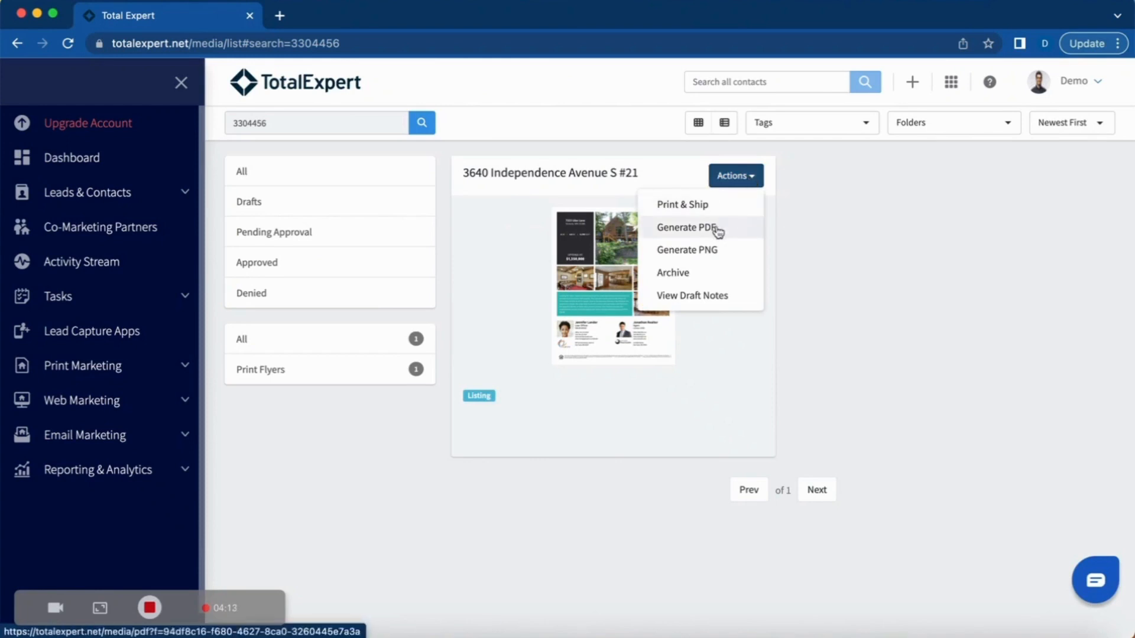
pyautogui.click(717, 229)
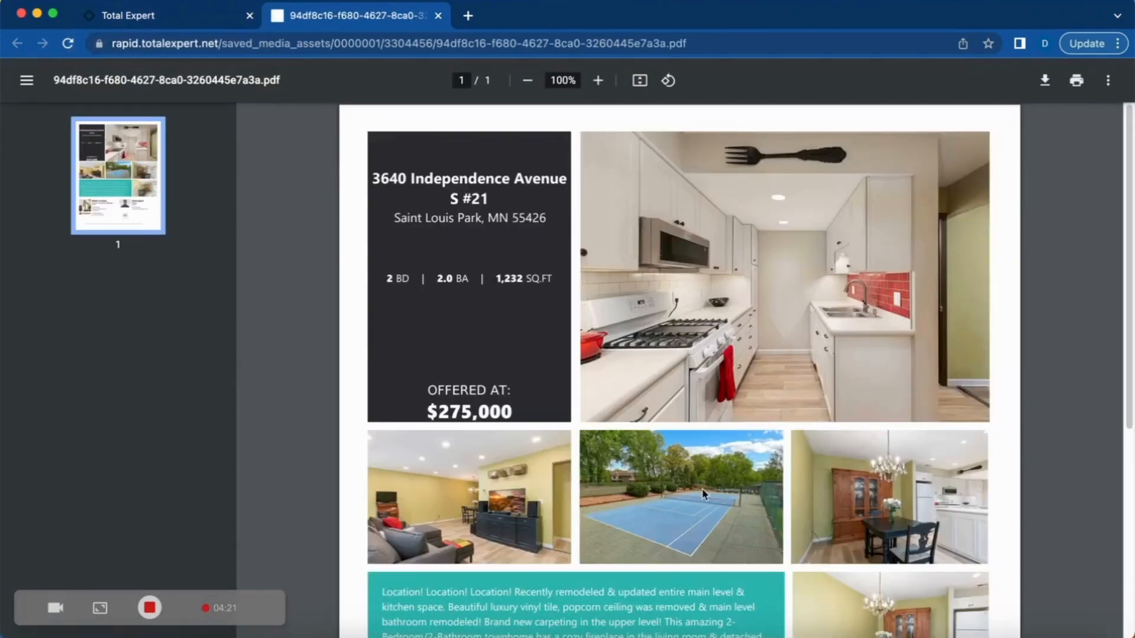
# Step: Scroll through the one-page flyer PDF, then go back to the Total Expert tab
pyautogui.scroll(-6, 680, 506)
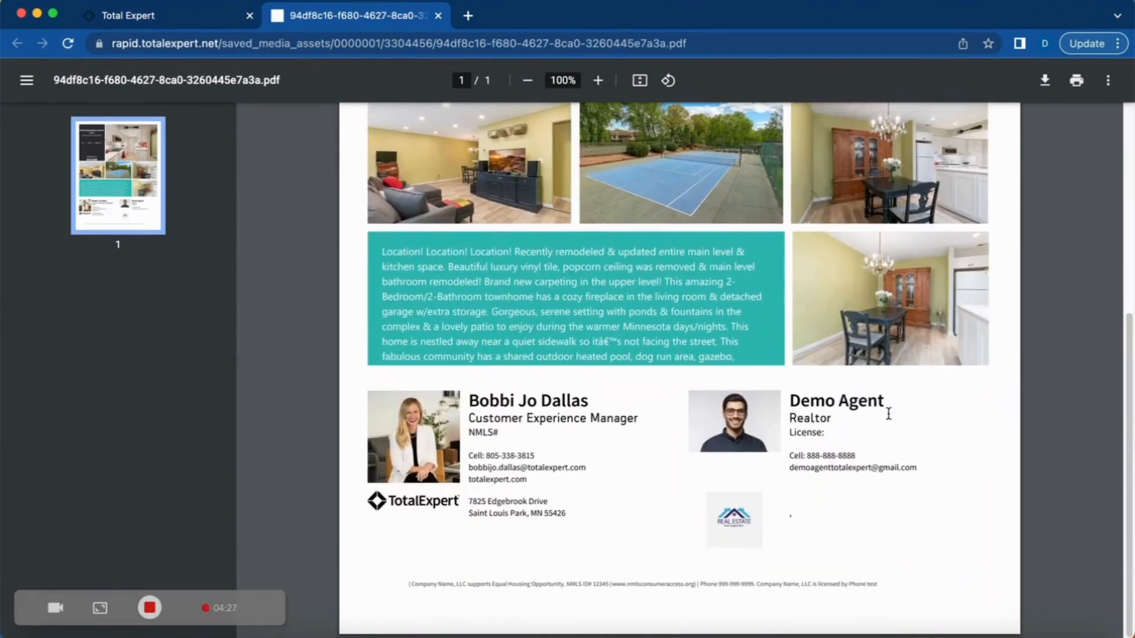
pyautogui.scroll(1, 832, 420)
pyautogui.scroll(10, 832, 420)
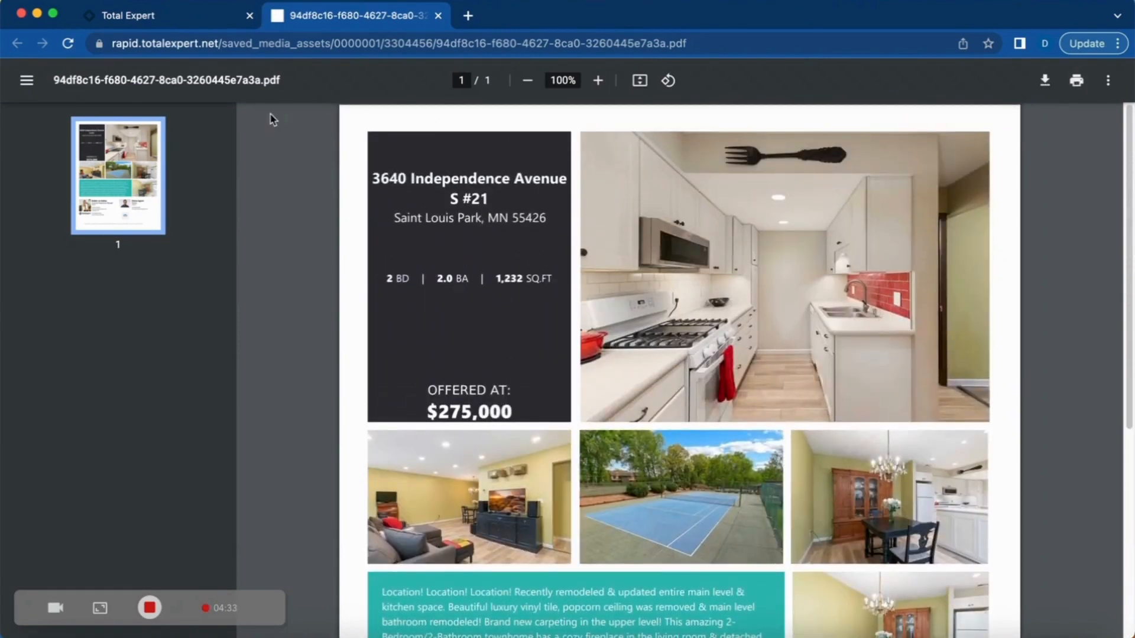
pyautogui.click(195, 24)
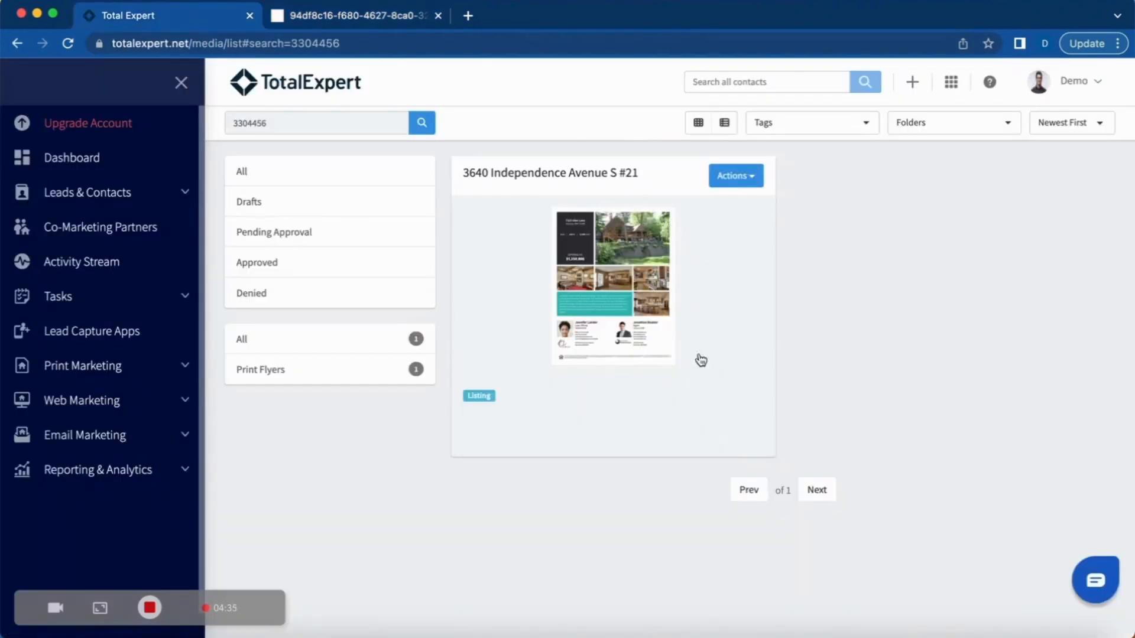